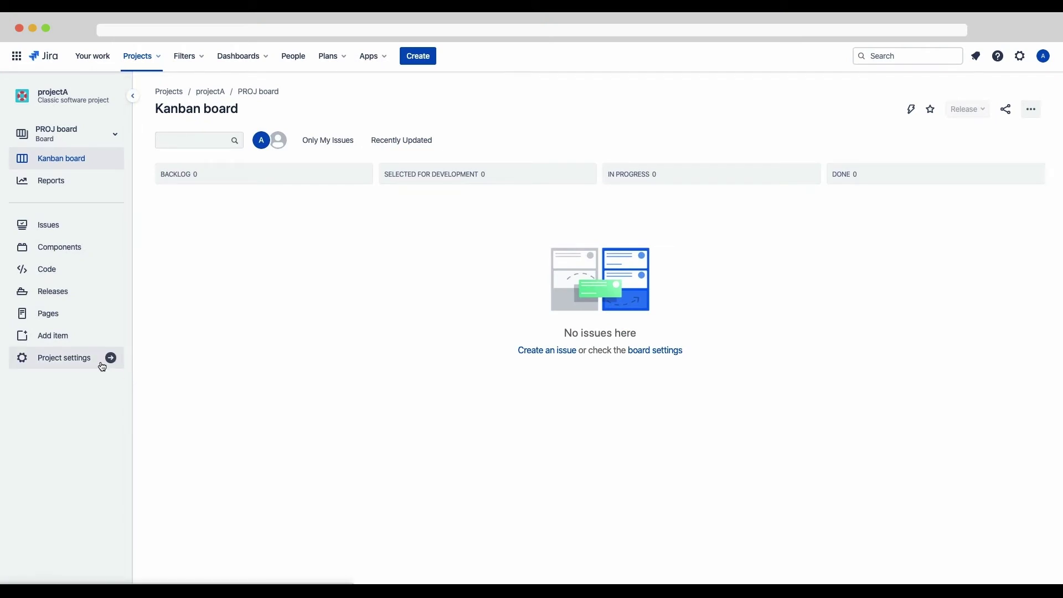
Check the board's Automation menu, then open projectA's project settings
{"action": "left_click", "coordinate": [912, 110]}
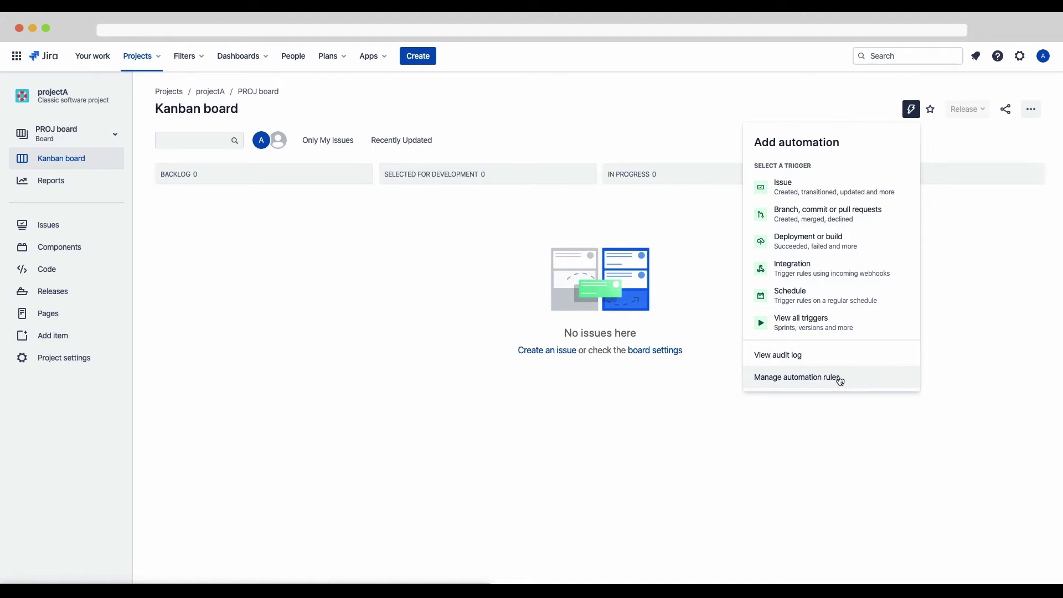
{"action": "left_click", "coordinate": [62, 364]}
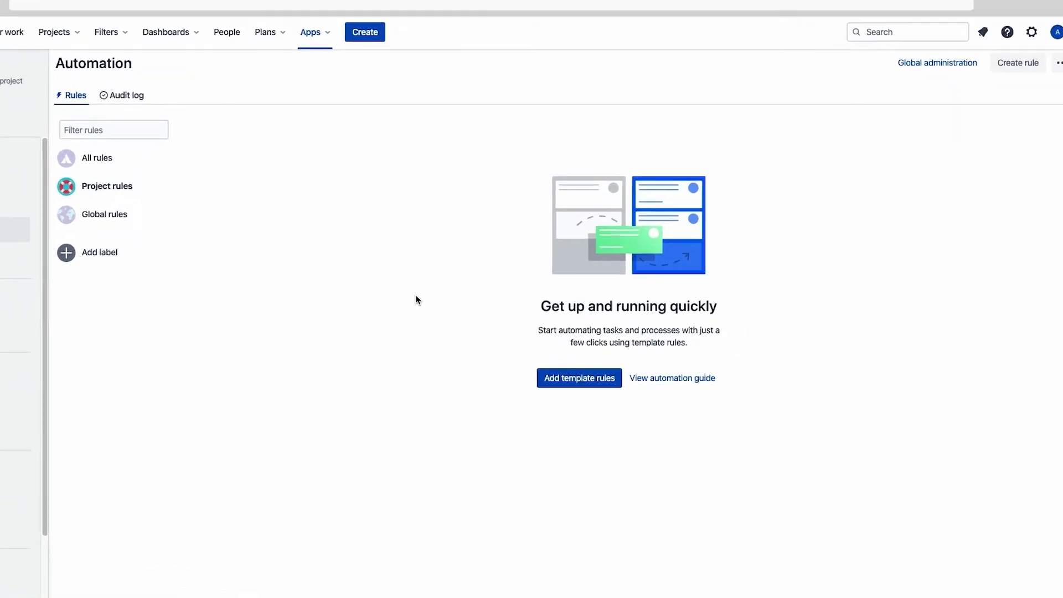
Add the ready-made template rules for automatically closing epics and stories
{"action": "left_click", "coordinate": [467, 425]}
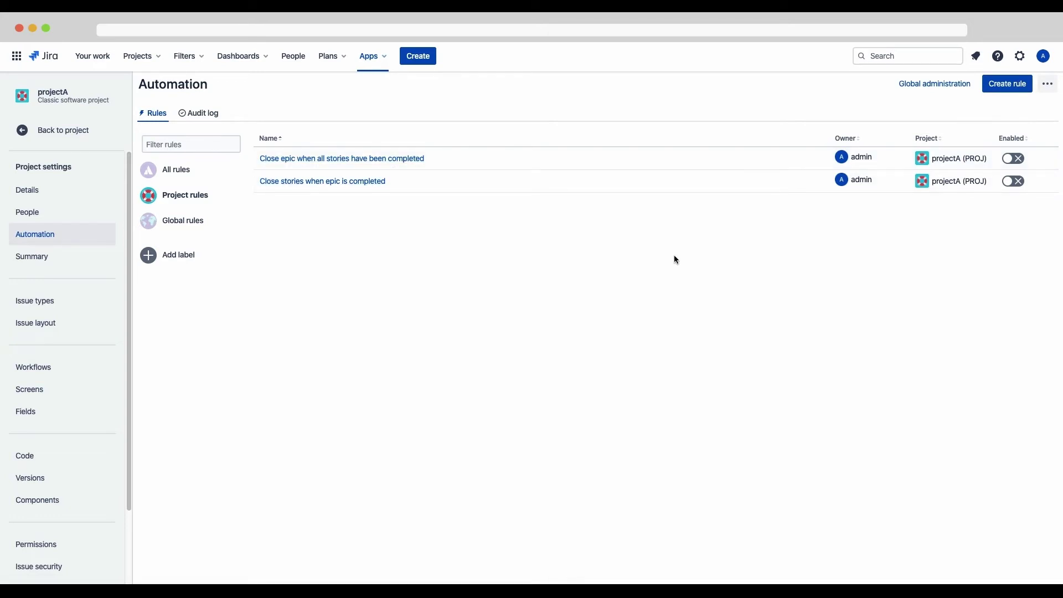
Start a new automation rule, skip the tour, and choose the Issue created trigger
{"action": "left_click", "coordinate": [1013, 92]}
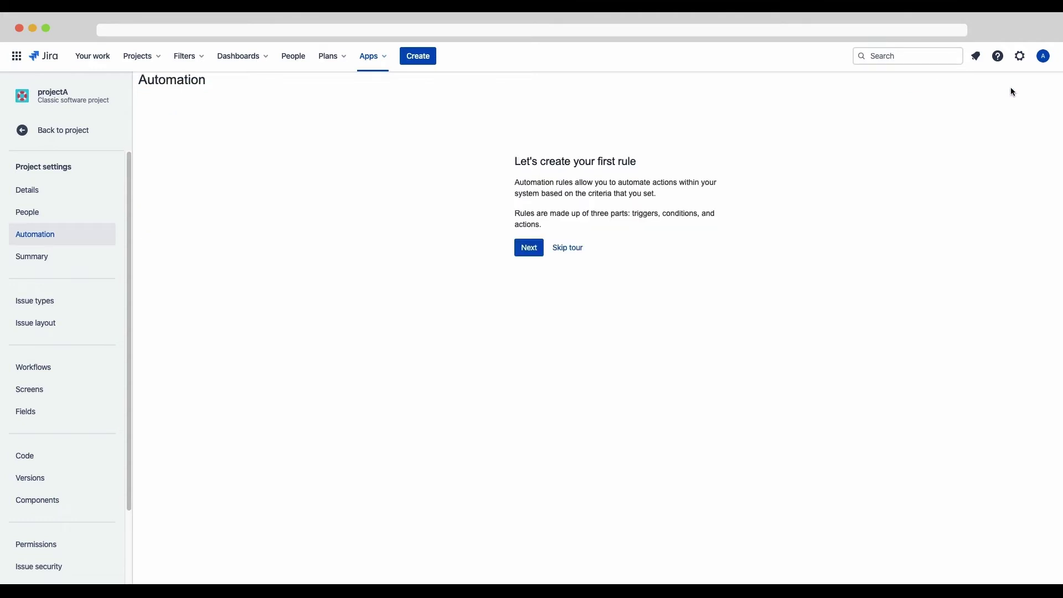
{"action": "left_click", "coordinate": [567, 249]}
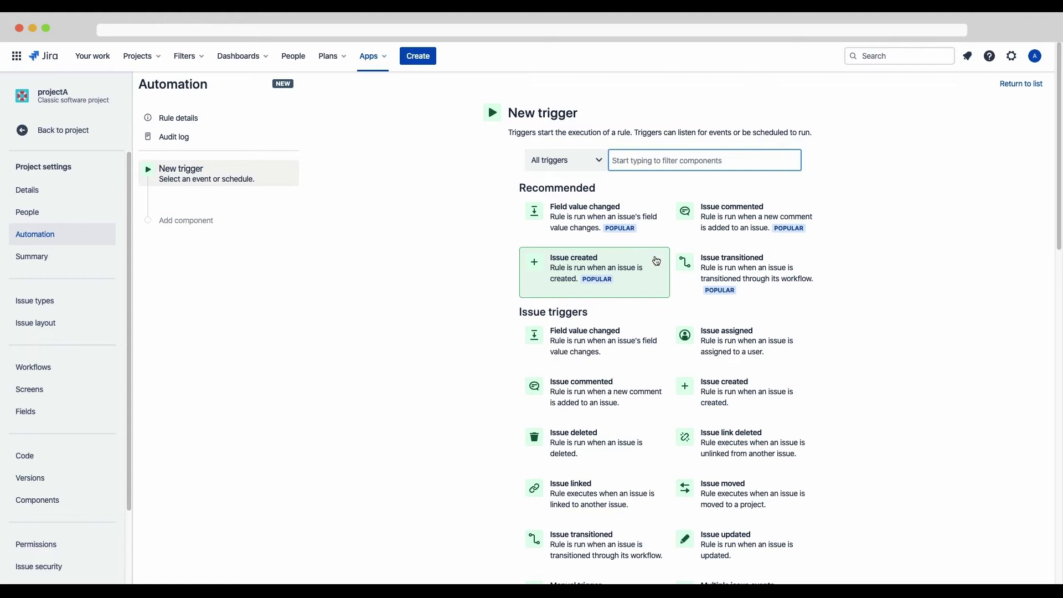
{"action": "left_click", "coordinate": [656, 261]}
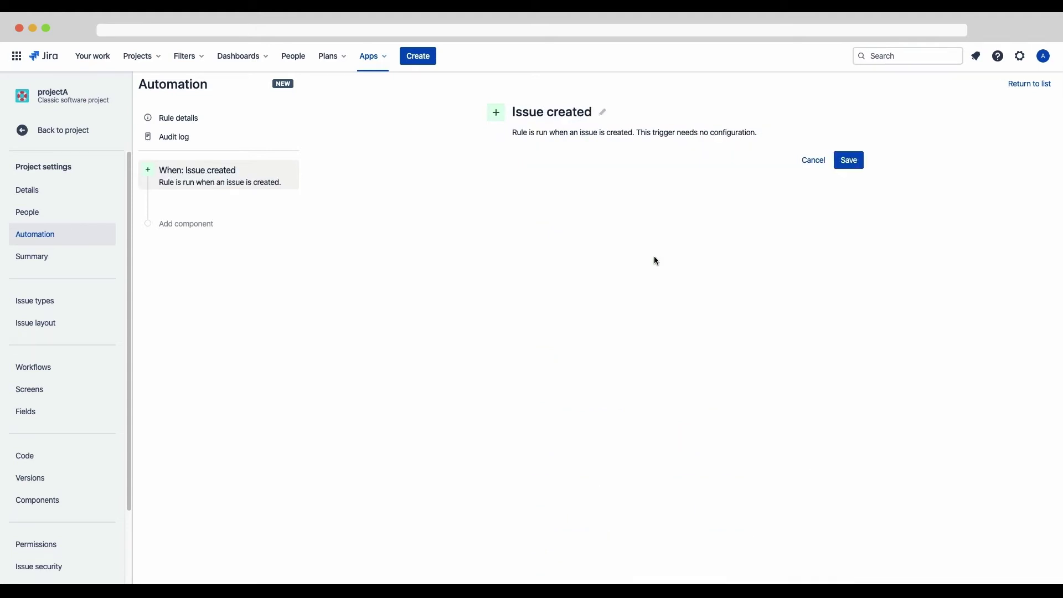
Save the trigger and add an Issue fields condition: Issue Type equals Task
{"action": "left_click", "coordinate": [852, 165]}
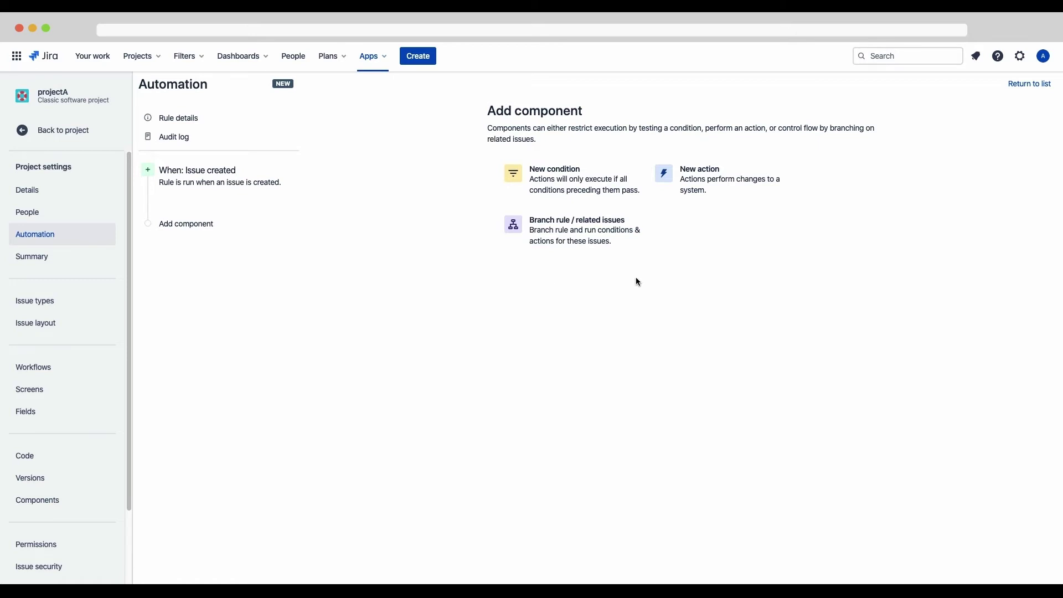
{"action": "left_click", "coordinate": [589, 186]}
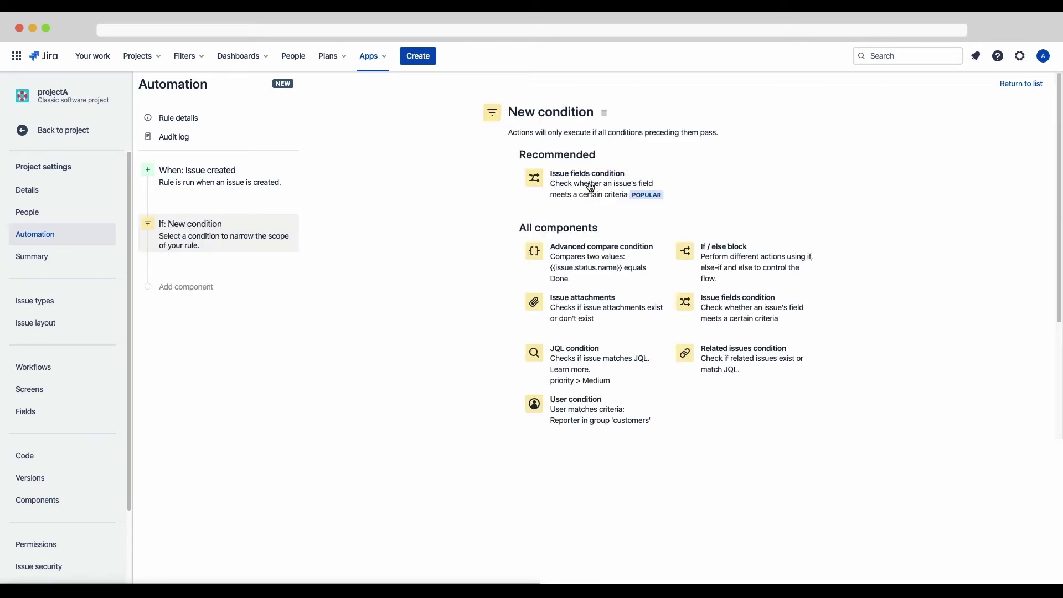
{"action": "left_click", "coordinate": [535, 203]}
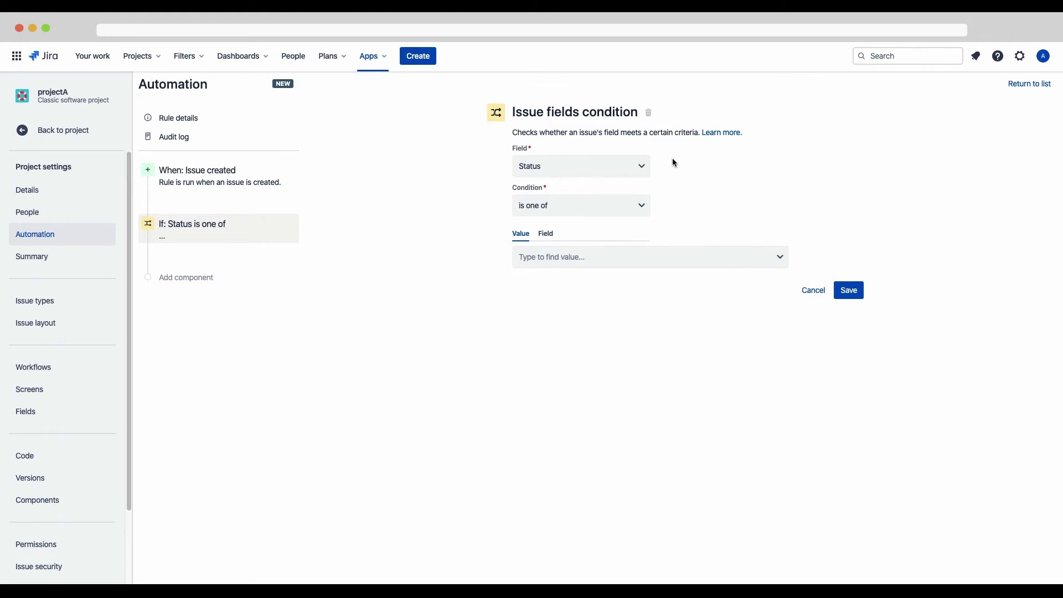
{"action": "left_click", "coordinate": [630, 167]}
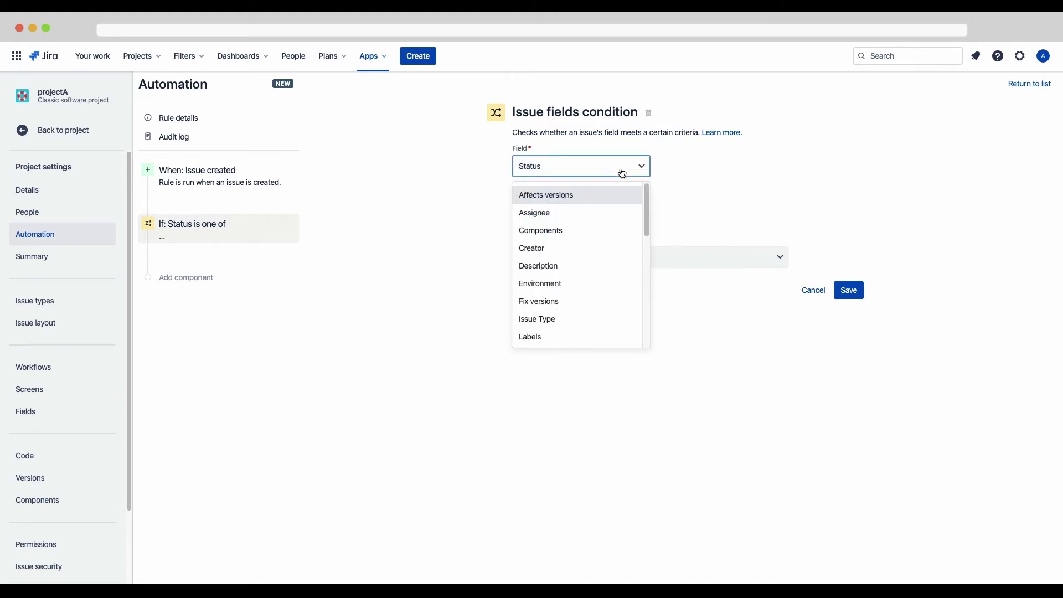
{"action": "left_click", "coordinate": [563, 321]}
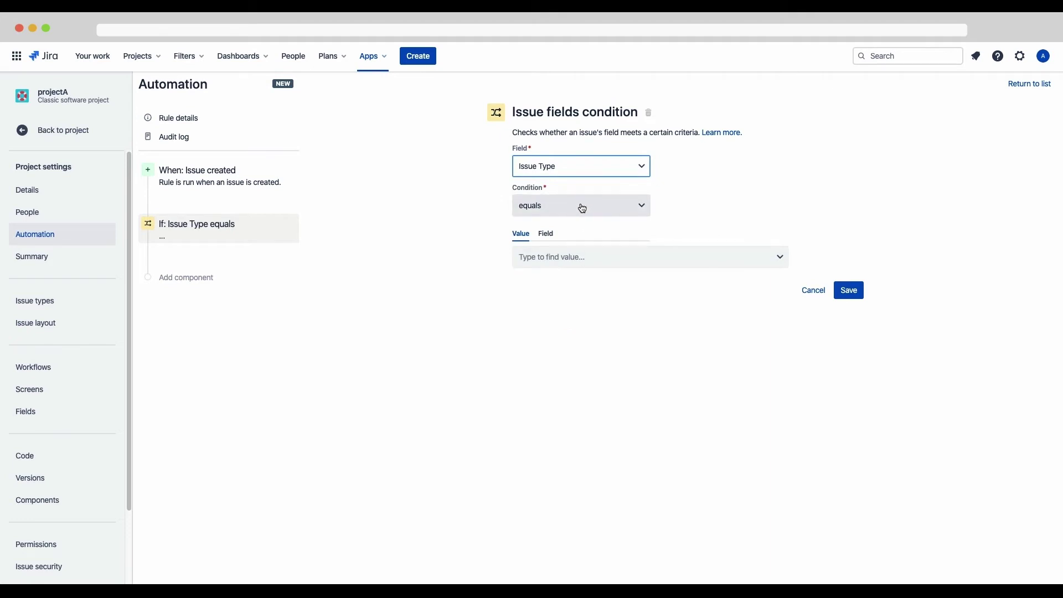
{"action": "left_click", "coordinate": [614, 260]}
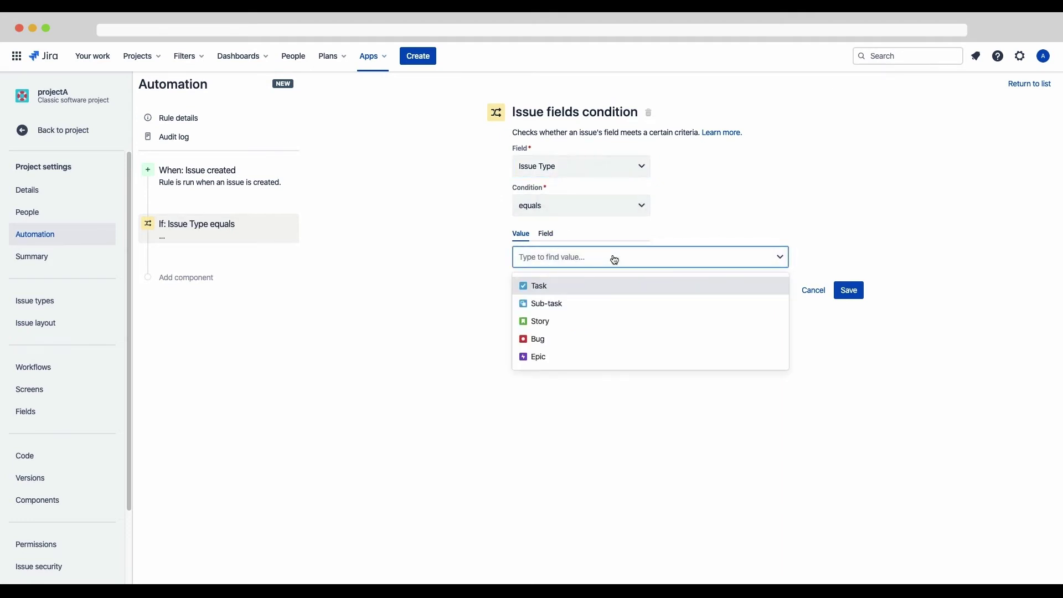
{"action": "left_click", "coordinate": [613, 292]}
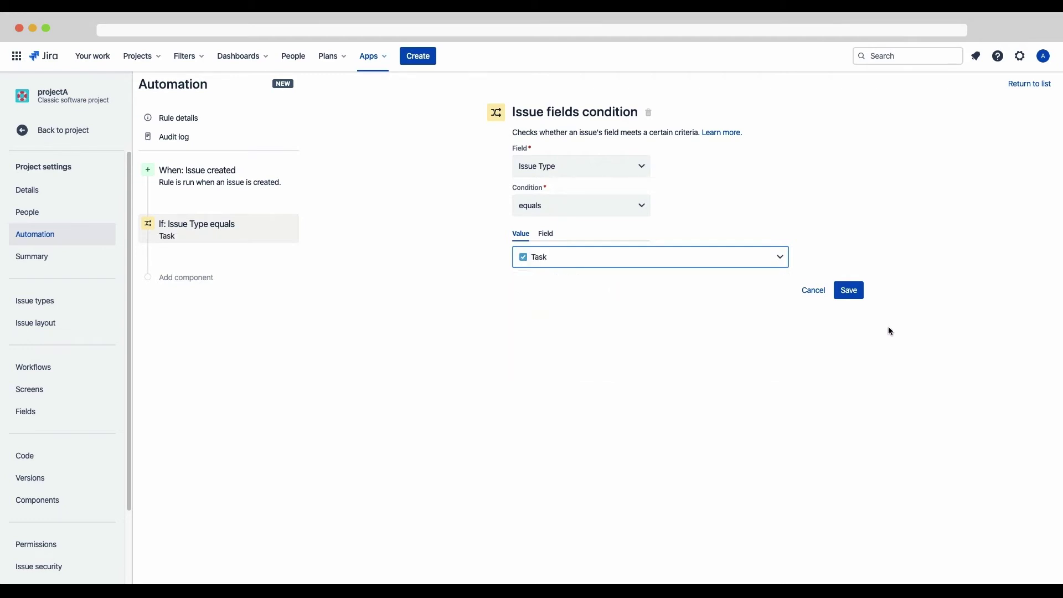
{"action": "left_click", "coordinate": [857, 293]}
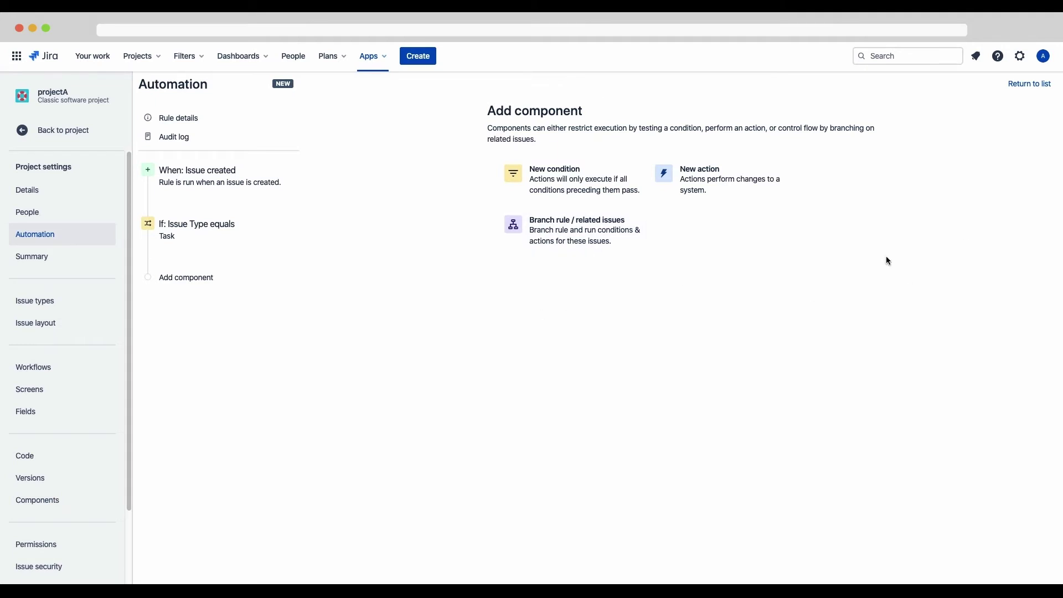
Add a Create sub-tasks action after the Issue Type condition
{"action": "left_click", "coordinate": [733, 194]}
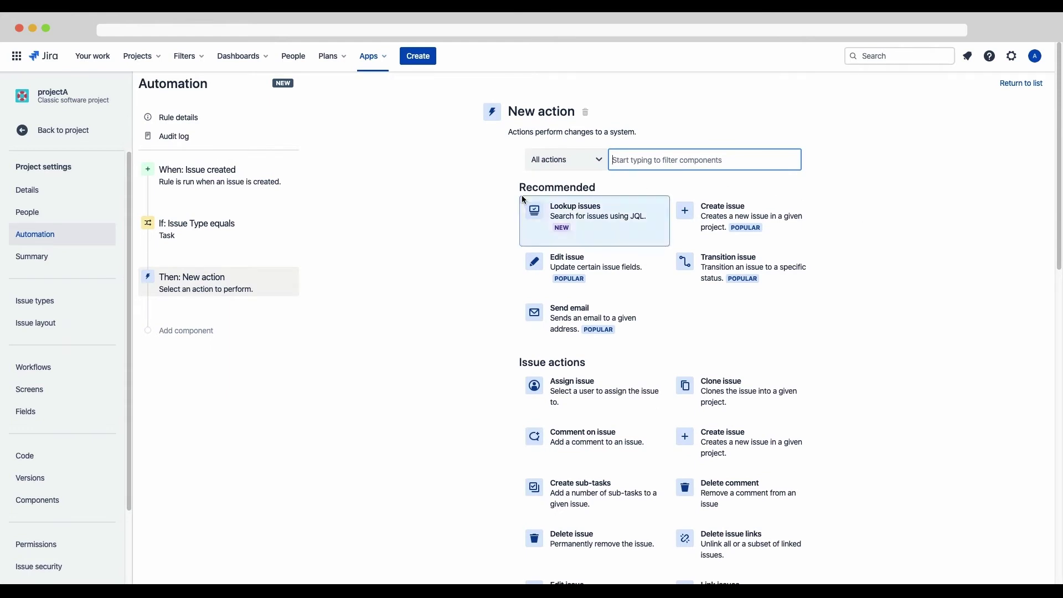
{"action": "scroll", "coordinate": [480, 284], "scroll_direction": "down", "scroll_amount": 1}
{"action": "scroll", "coordinate": [482, 286], "scroll_direction": "down", "scroll_amount": 3}
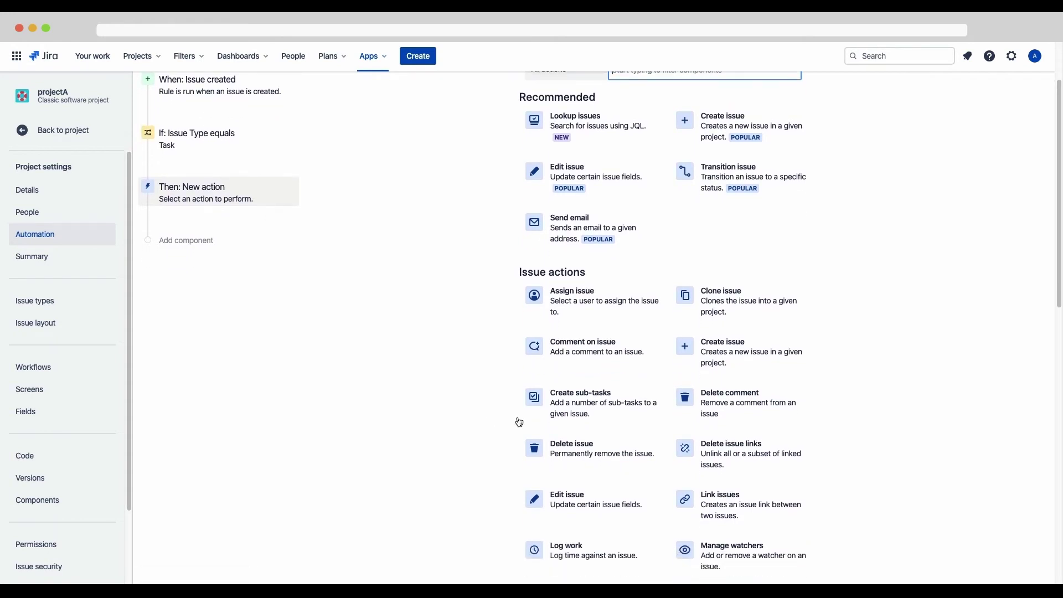
{"action": "left_click", "coordinate": [617, 422]}
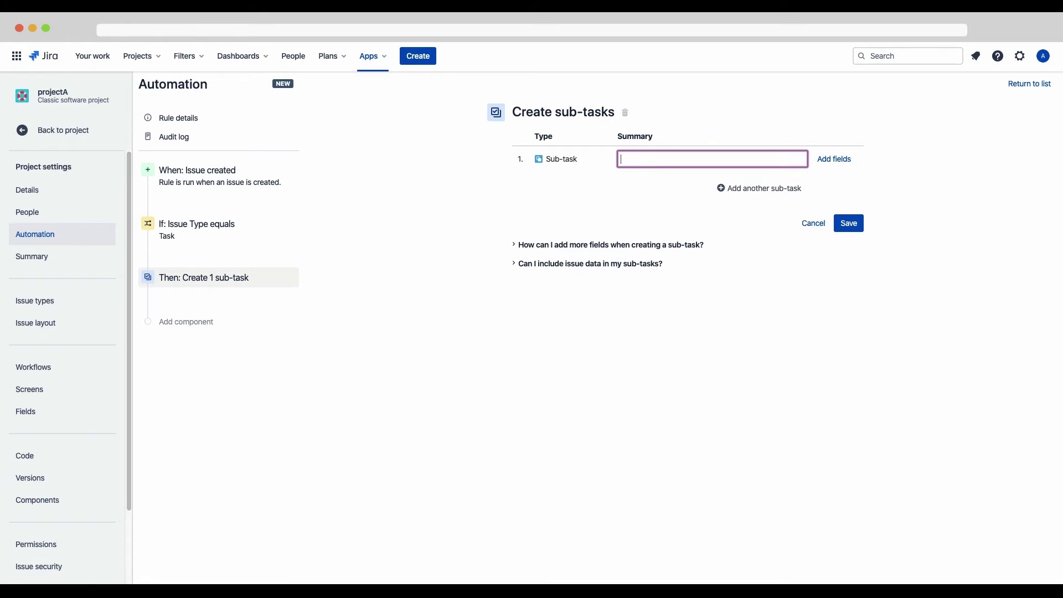
Enter sub-tasks 'Write blog post', 'Create graphics', 'Approve blog post' and add a fourth row
{"action": "type", "text": "Write blog post"}
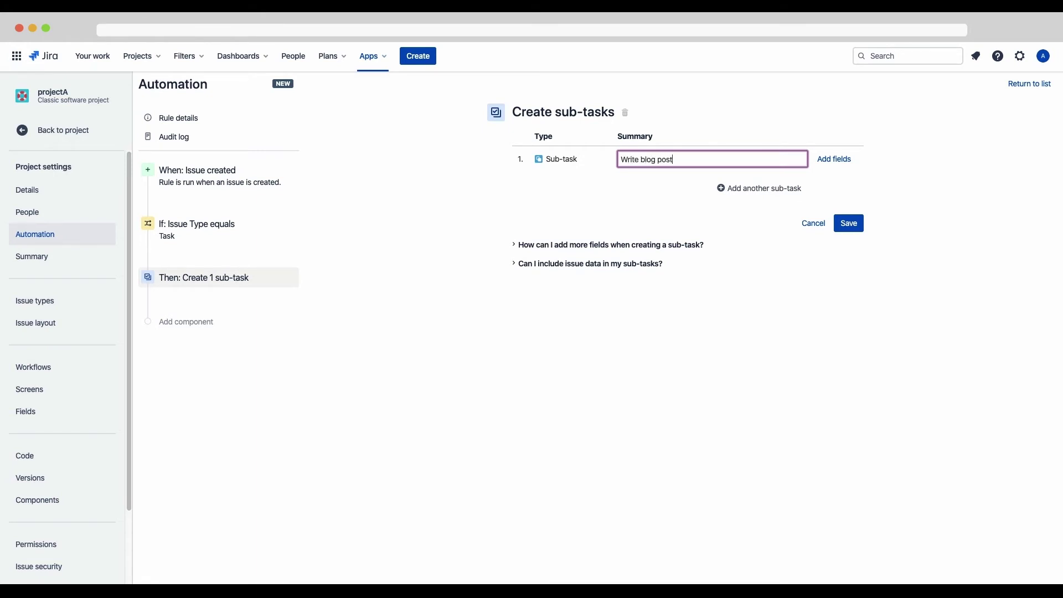
{"action": "left_click", "coordinate": [753, 195]}
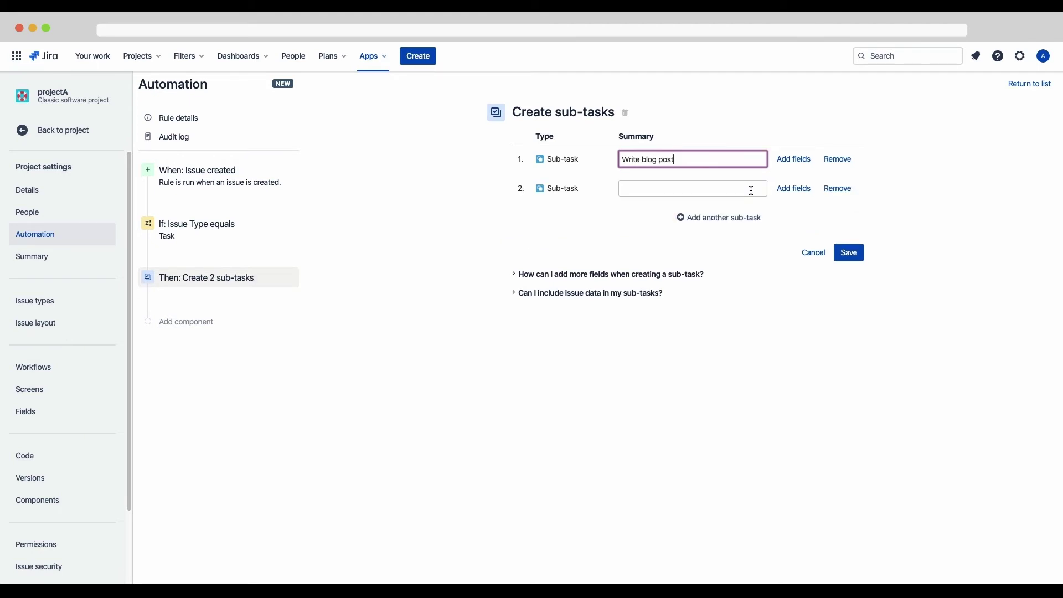
{"action": "left_click", "coordinate": [752, 190]}
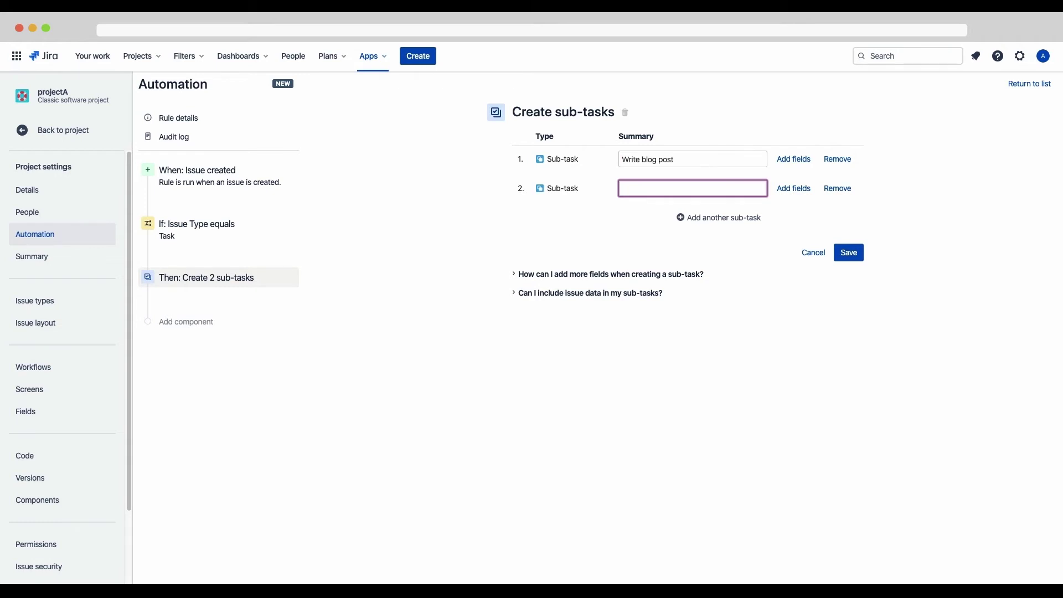
{"action": "type", "text": "Create graphics"}
{"action": "left_click", "coordinate": [717, 217]}
{"action": "left_click", "coordinate": [716, 220]}
{"action": "type", "text": "Approve blog post"}
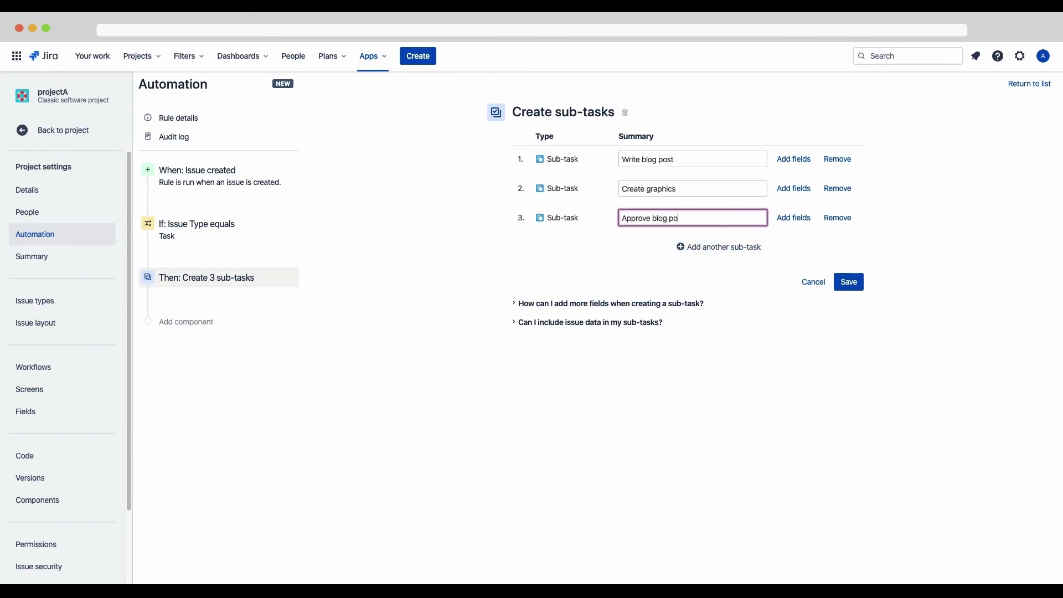
{"action": "left_click", "coordinate": [719, 247]}
Enter 'Submit blog post' as the fourth sub-task, save the action, and review the outline
{"action": "type", "text": "Submit blog post"}
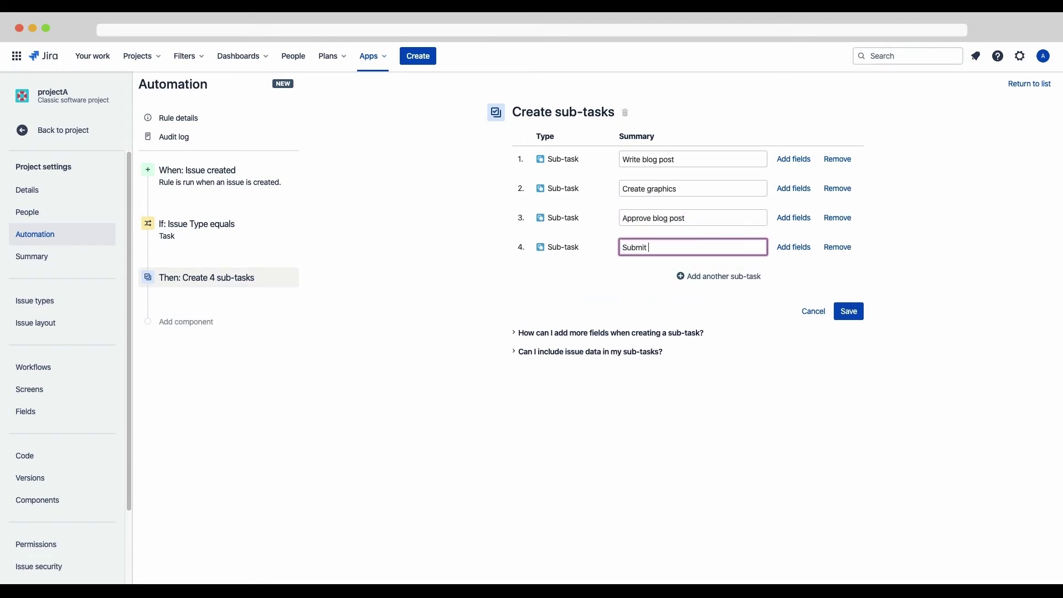
{"action": "left_click", "coordinate": [847, 312]}
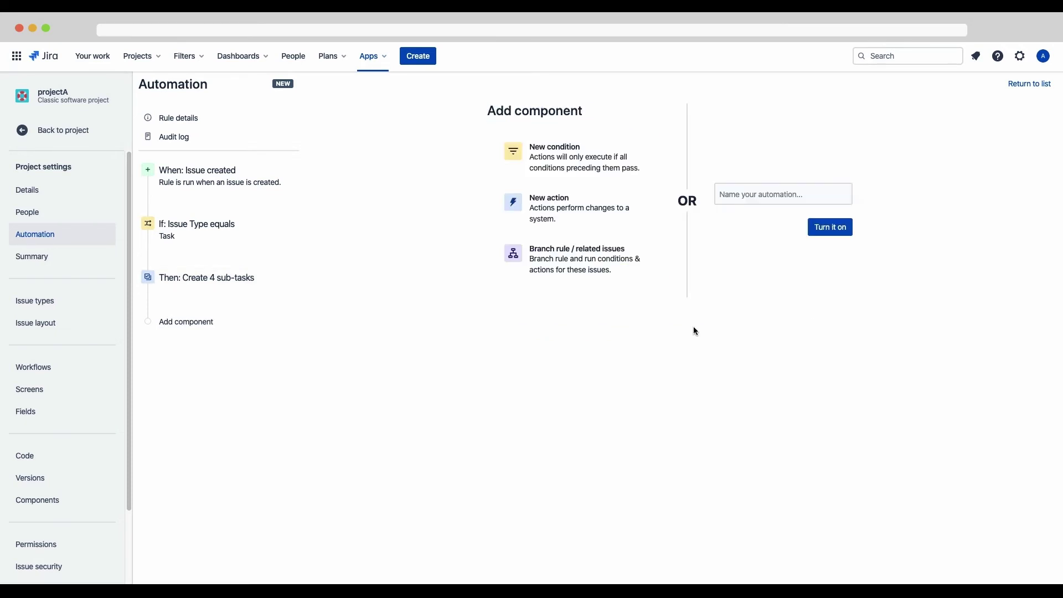
{"action": "mouse_move", "coordinate": [296, 223]}
{"action": "mouse_move", "coordinate": [297, 187]}
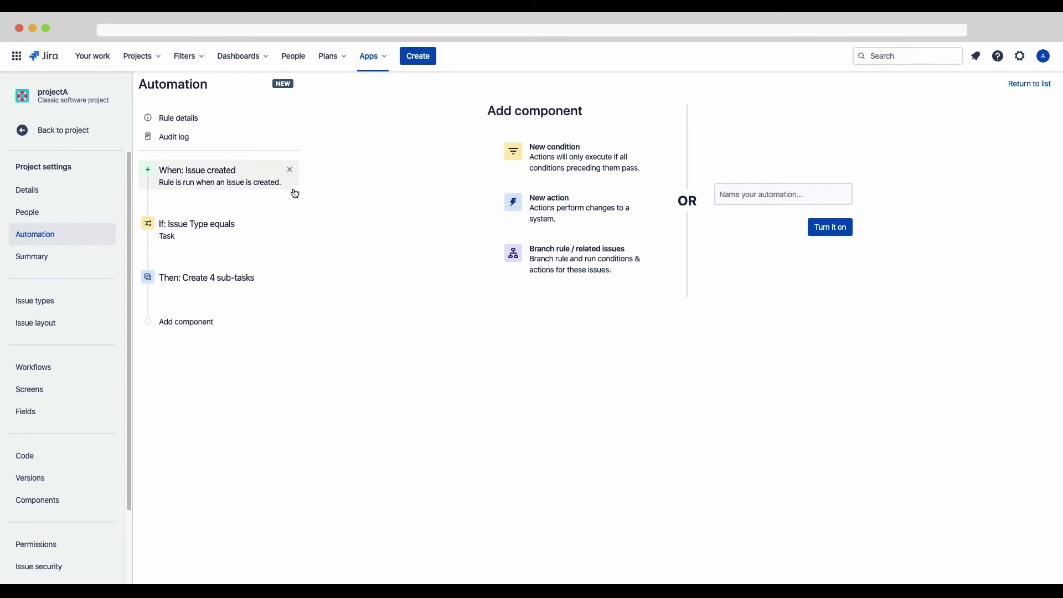
{"action": "mouse_move", "coordinate": [266, 242]}
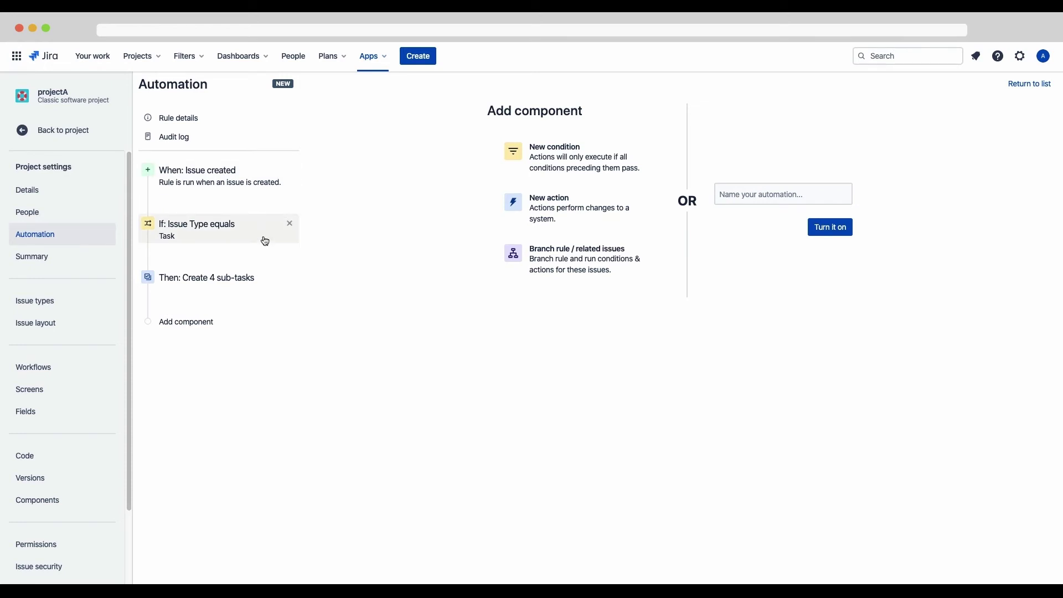
{"action": "mouse_move", "coordinate": [271, 287]}
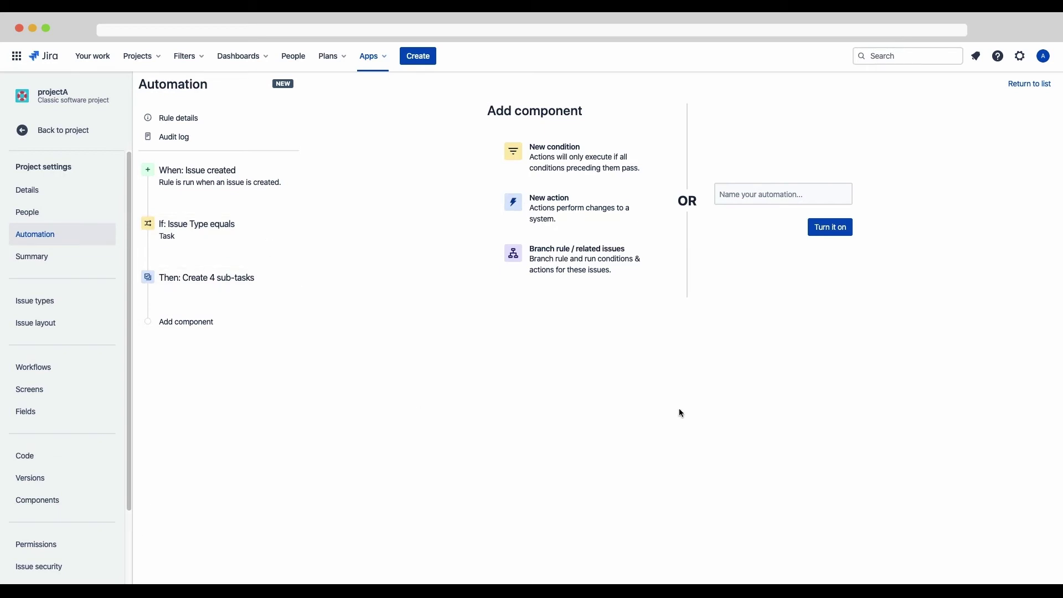
Name the rule 'Create blog post sub-tasks' and turn it on
{"action": "left_click", "coordinate": [765, 199]}
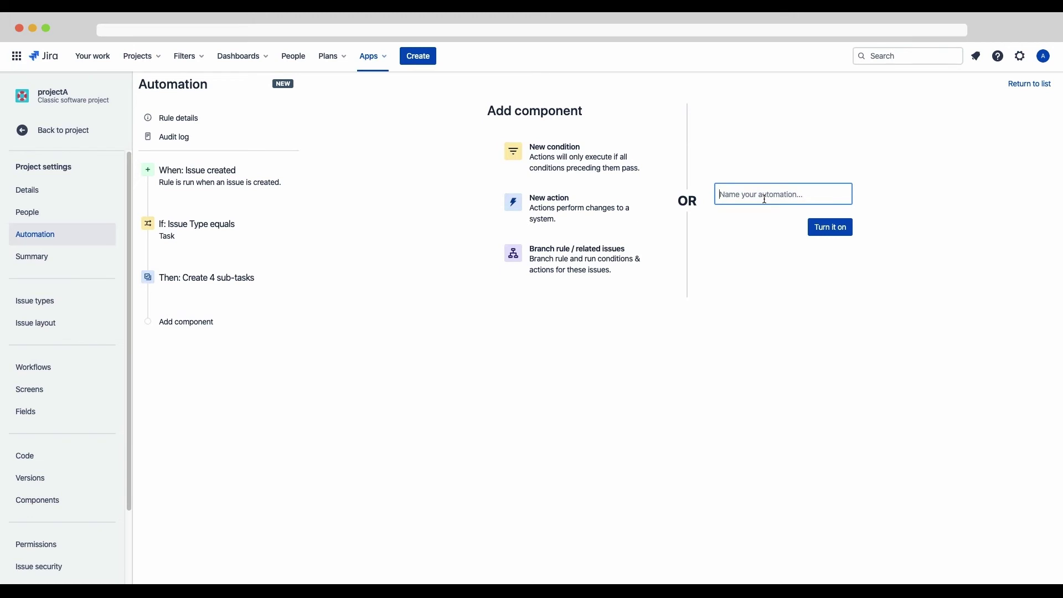
{"action": "type", "text": "Create blog post sub-tasks"}
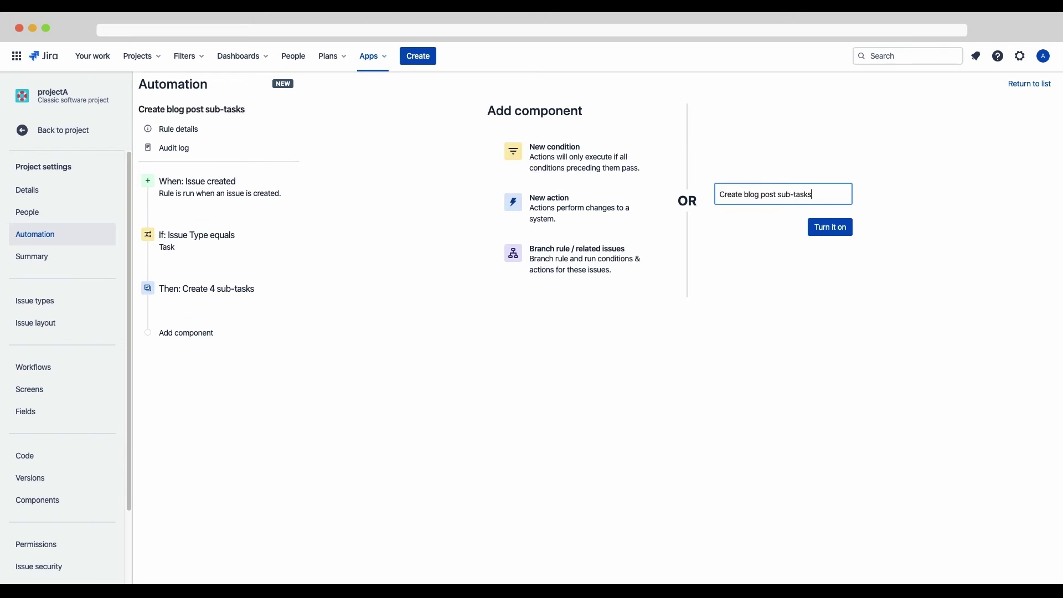
{"action": "left_click", "coordinate": [824, 233]}
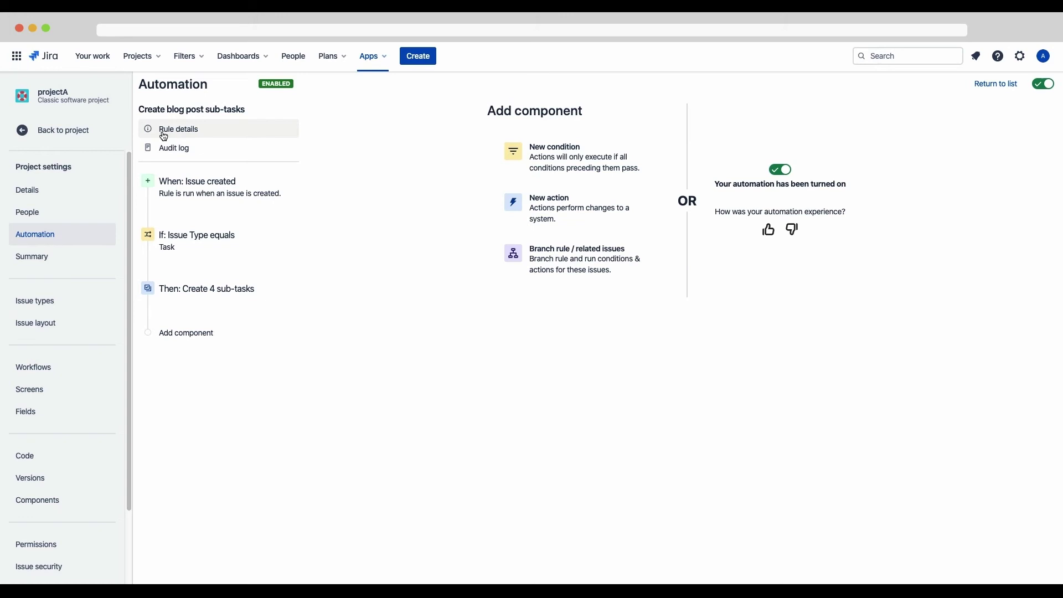
View the enabled rule's details before returning to the Kanban board
{"action": "left_click", "coordinate": [218, 136]}
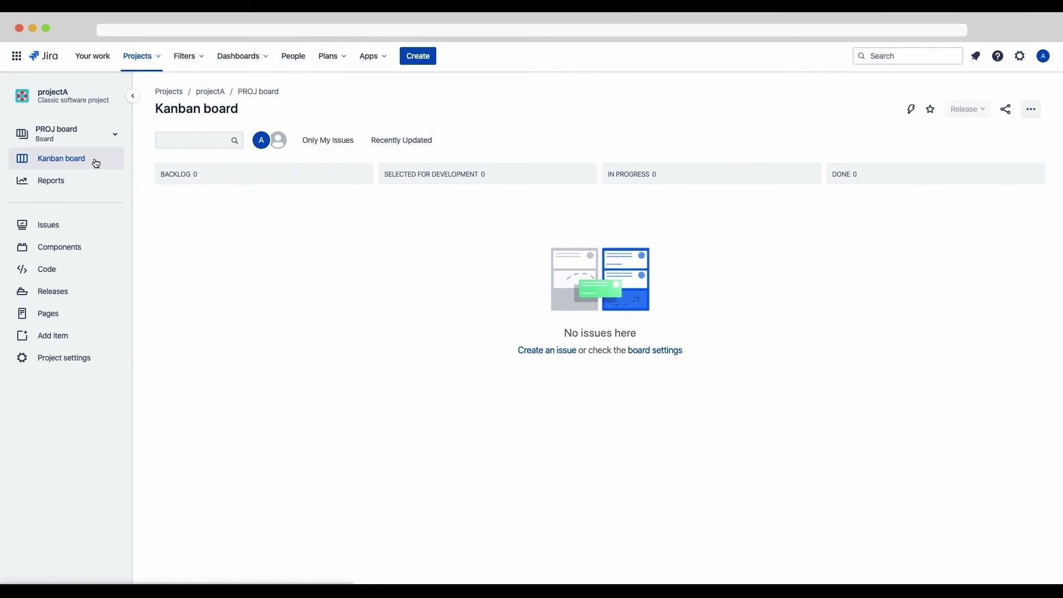
Create a Task issue with summary 'Create blog post 1'
{"action": "left_click", "coordinate": [418, 62]}
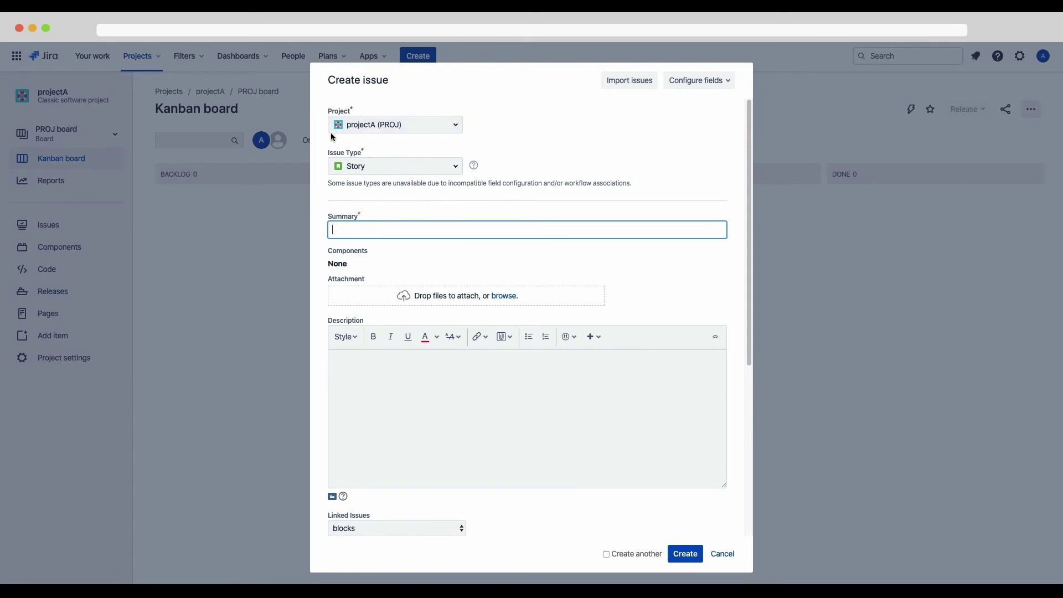
{"action": "left_click", "coordinate": [437, 167]}
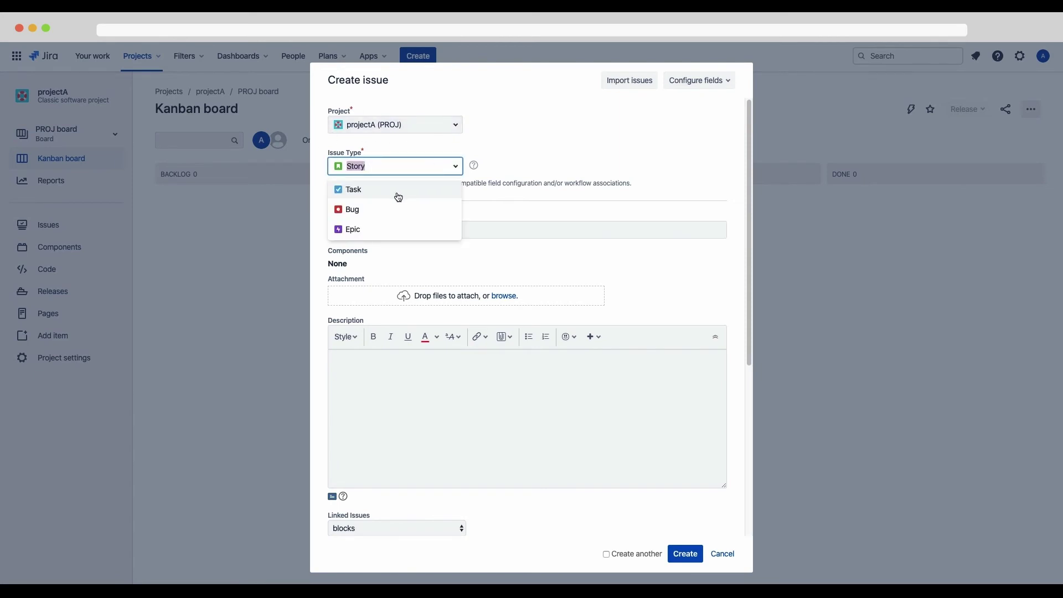
{"action": "left_click", "coordinate": [396, 190]}
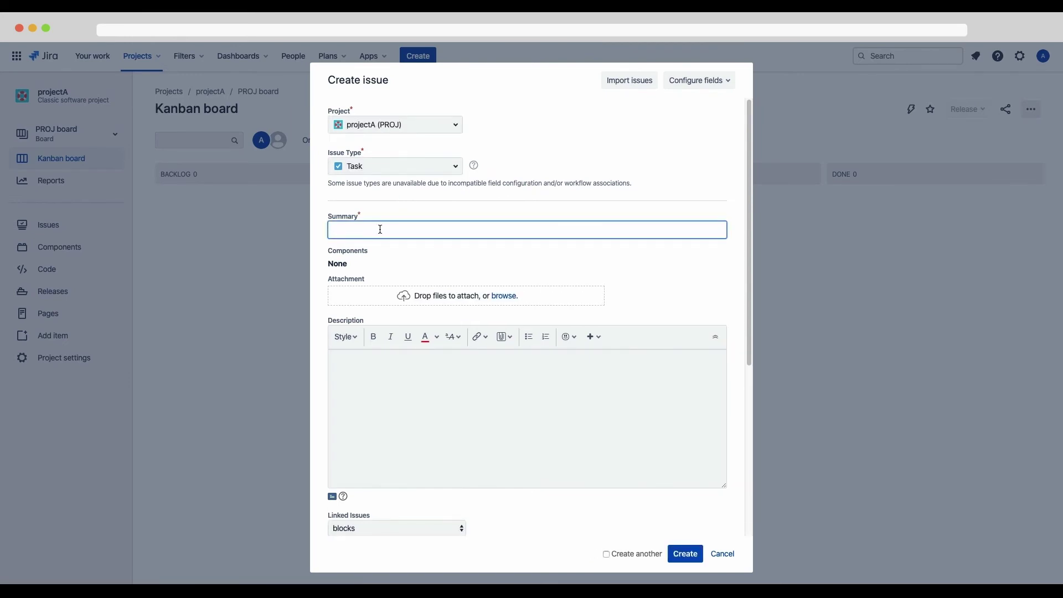
{"action": "type", "text": "Create blog post 1"}
{"action": "scroll", "coordinate": [600, 287], "scroll_direction": "down", "scroll_amount": 5}
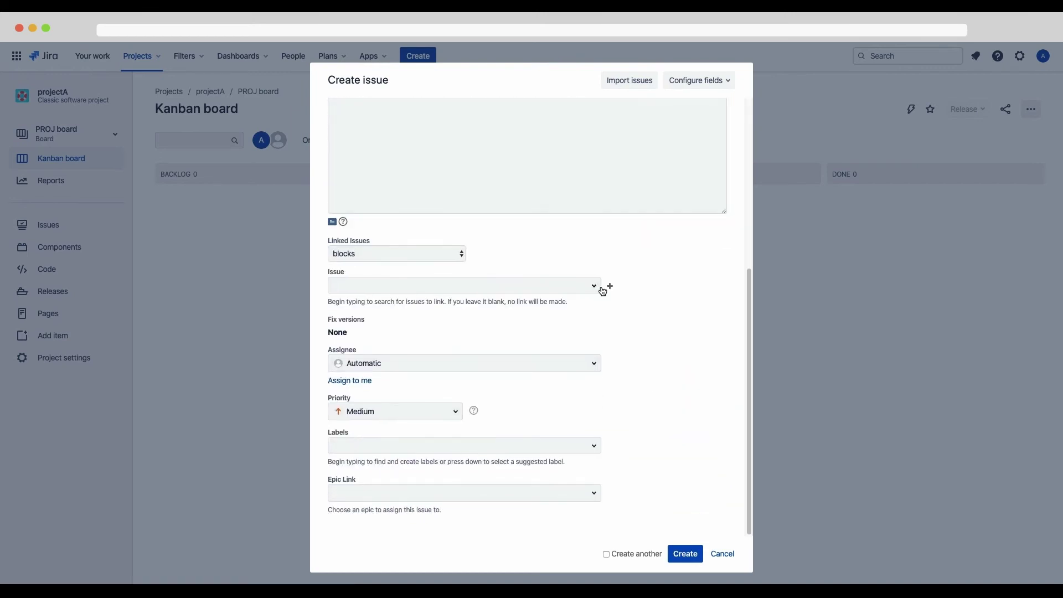
{"action": "left_click", "coordinate": [681, 557]}
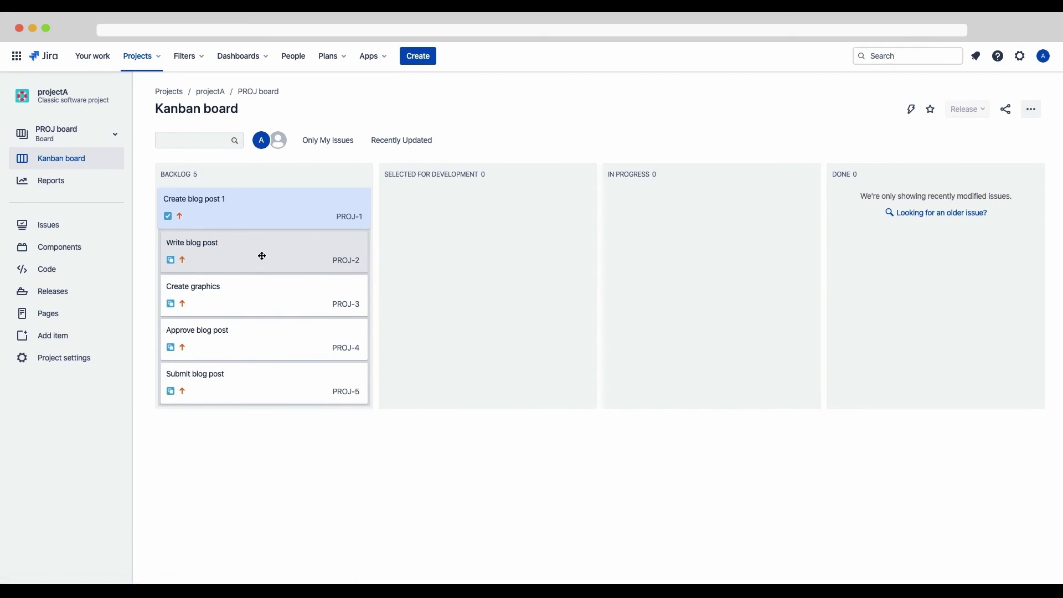
Open sub-task PROJ-2 'Write blog post' from the Backlog to view its details
{"action": "left_click", "coordinate": [262, 255]}
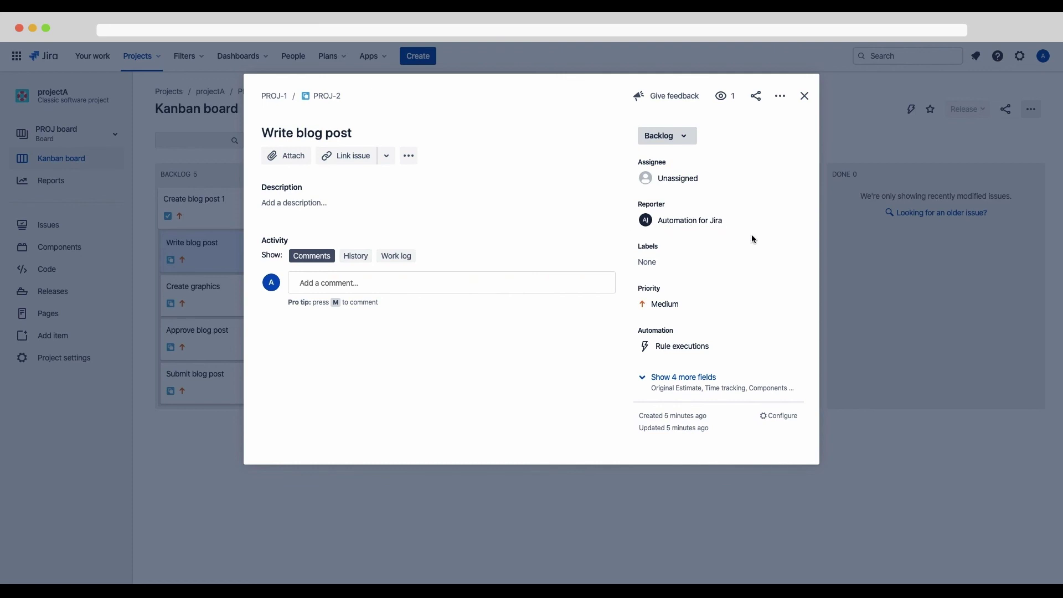
Move Submit blog post, Approve blog post, Create graphics and Write blog post from Backlog to Done
{"action": "left_click", "coordinate": [805, 96]}
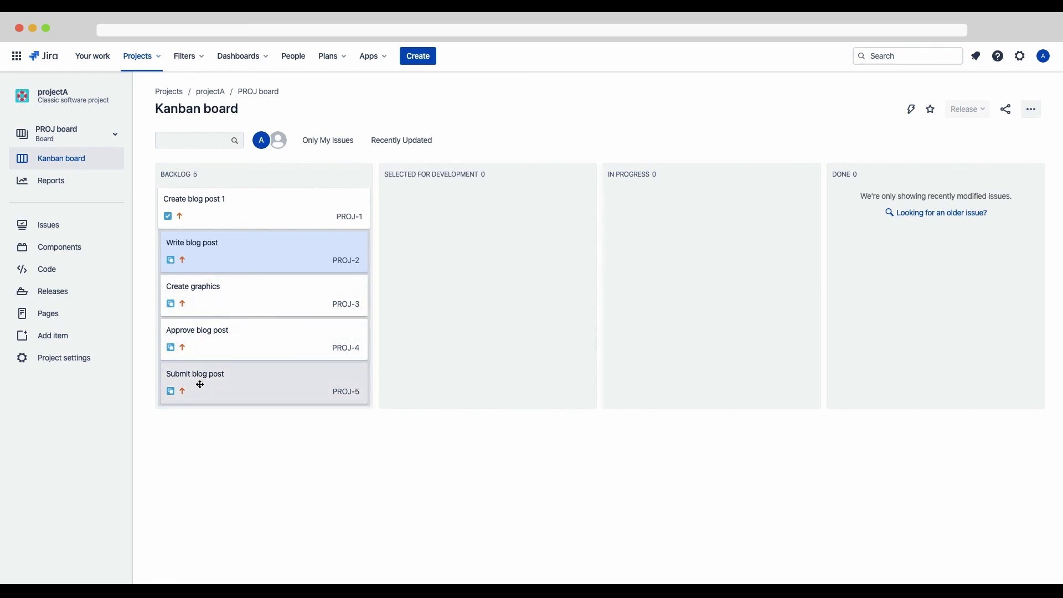
{"action": "left_click_drag", "start_coordinate": [186, 387], "coordinate": [884, 294]}
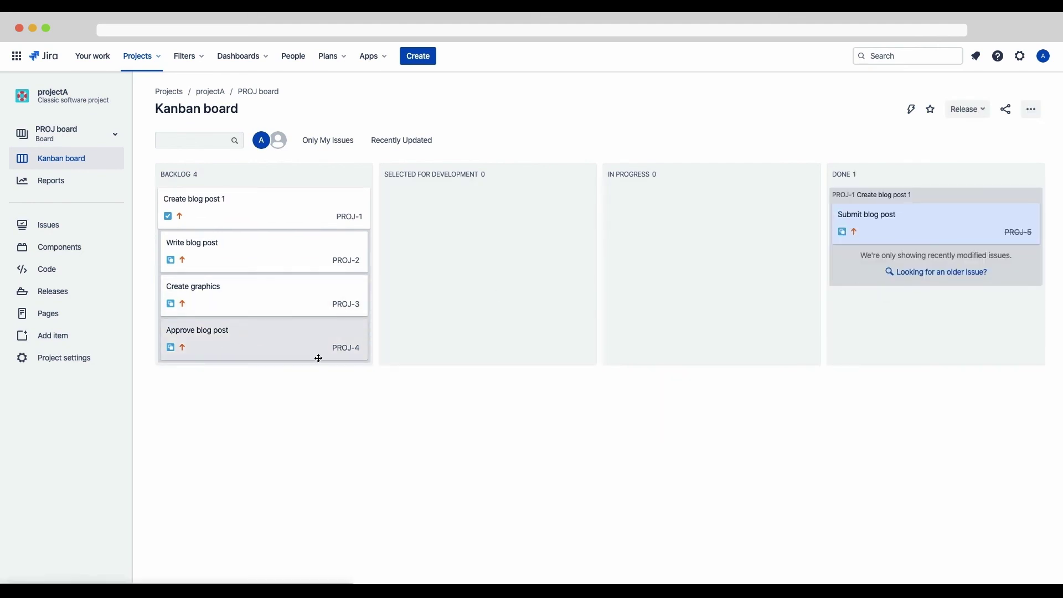
{"action": "left_click_drag", "start_coordinate": [315, 358], "coordinate": [867, 314]}
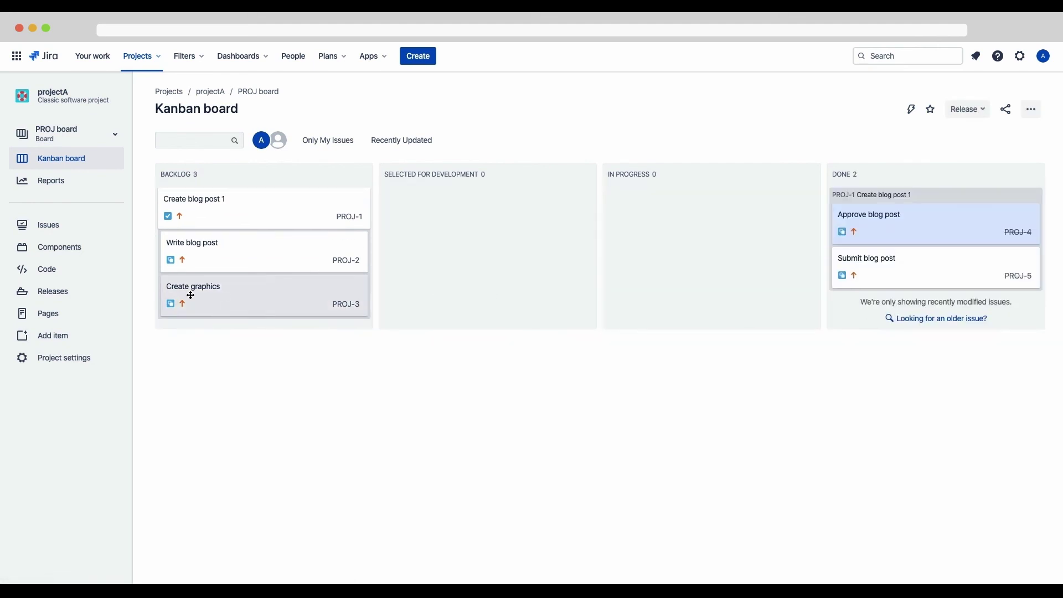
{"action": "left_click_drag", "start_coordinate": [233, 296], "coordinate": [880, 287]}
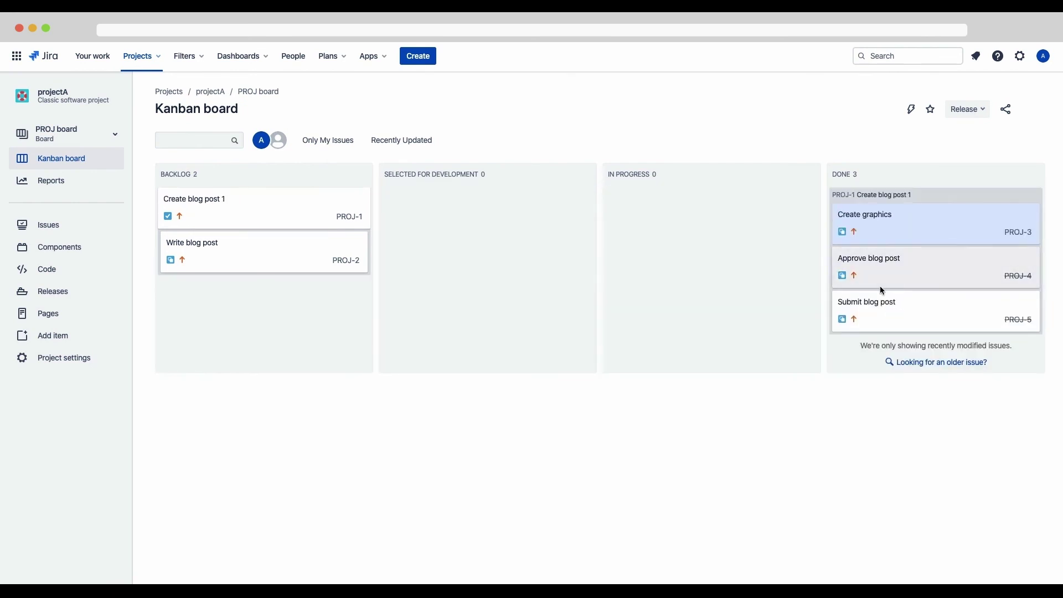
{"action": "left_click_drag", "start_coordinate": [208, 255], "coordinate": [964, 232]}
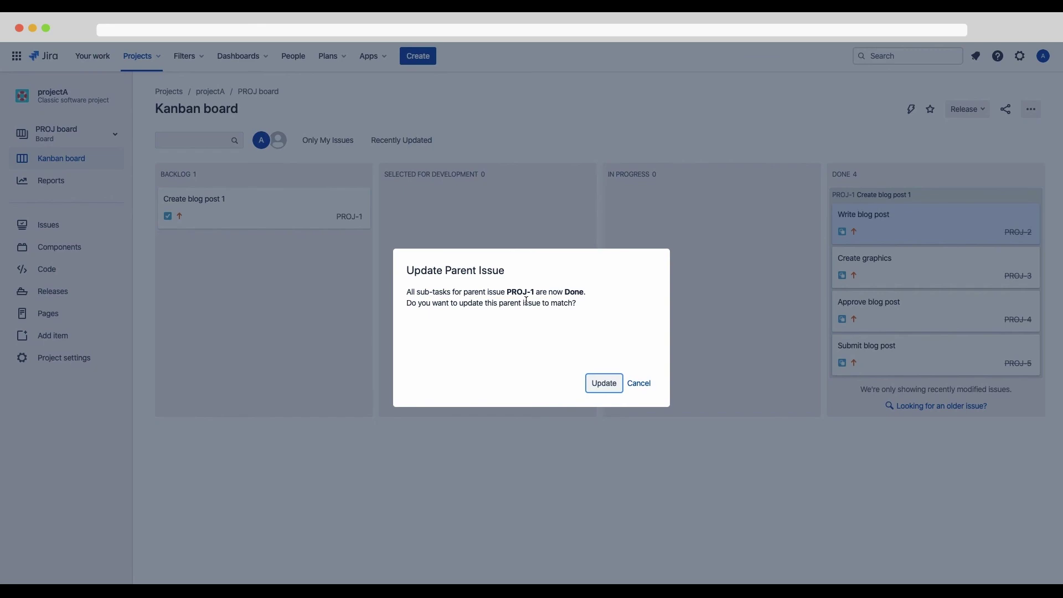
Confirm the Update Parent Issue prompt so PROJ-1 'Create blog post 1' also moves to Done
{"action": "left_click", "coordinate": [594, 383]}
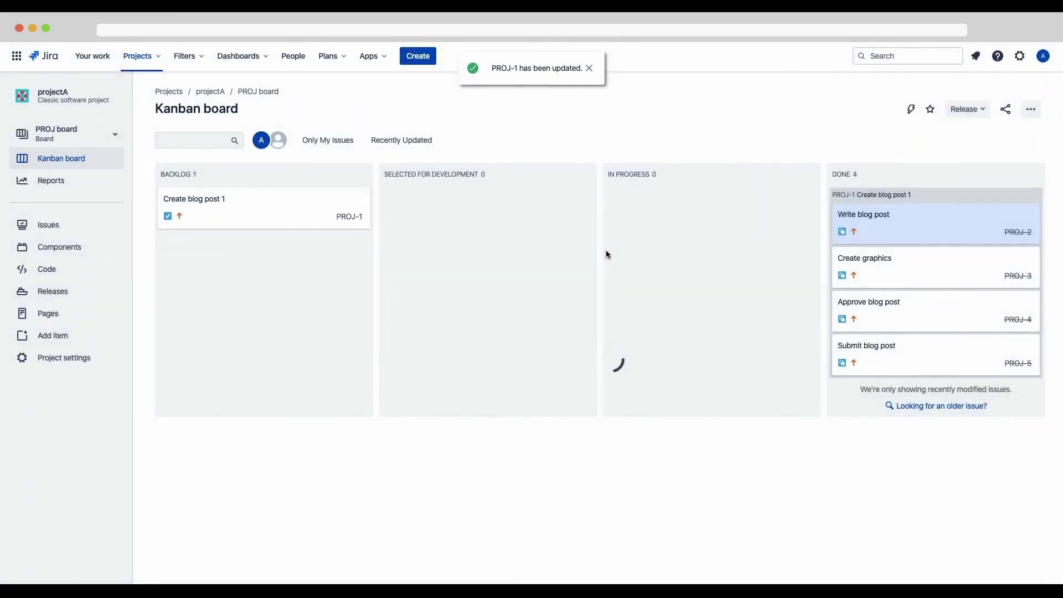